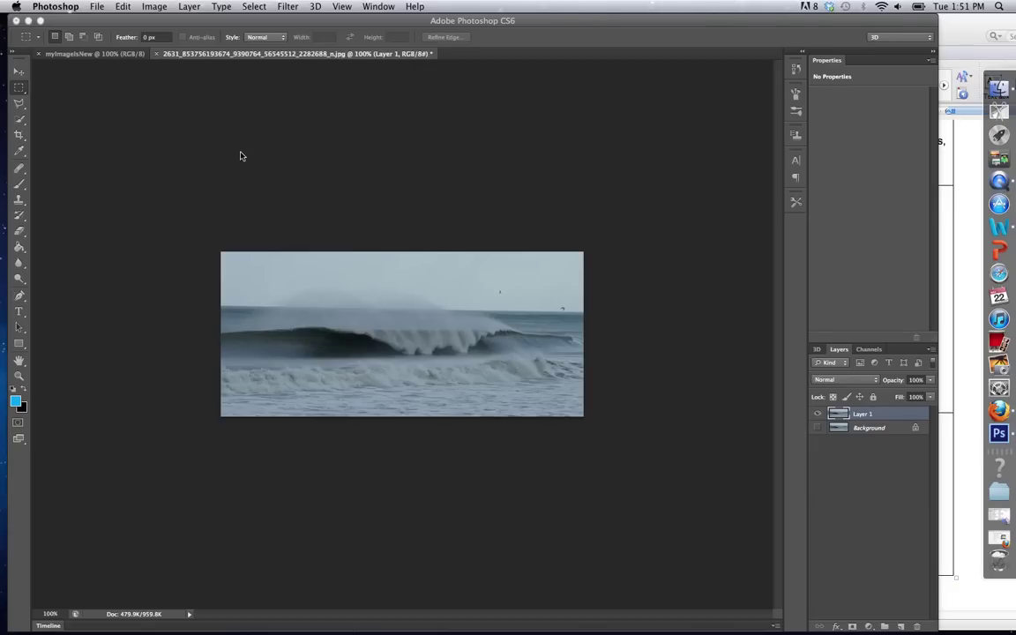
Step: Free-transform the wave layer, stretching, narrowing and repeatedly enlarging it toward the corners
left_click(123, 6)
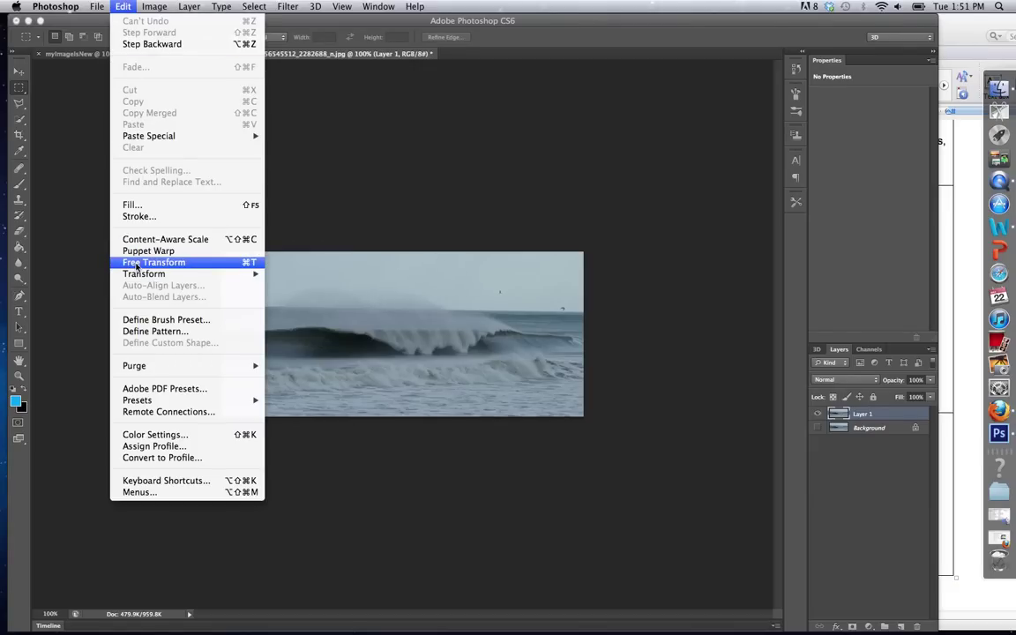
mouse_move(141, 276)
left_click(154, 265)
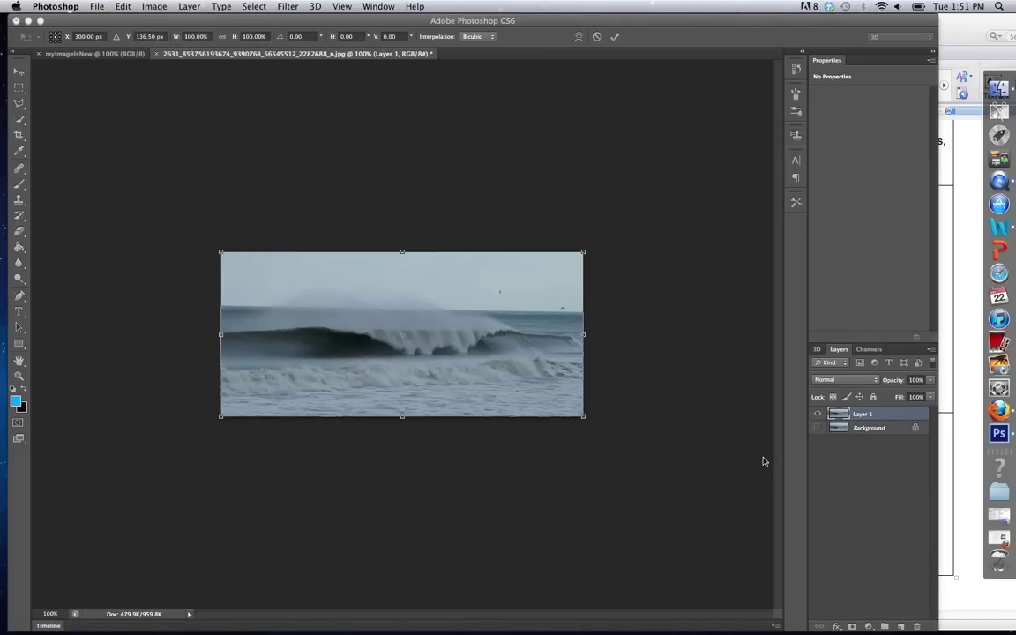
left_click(309, 446)
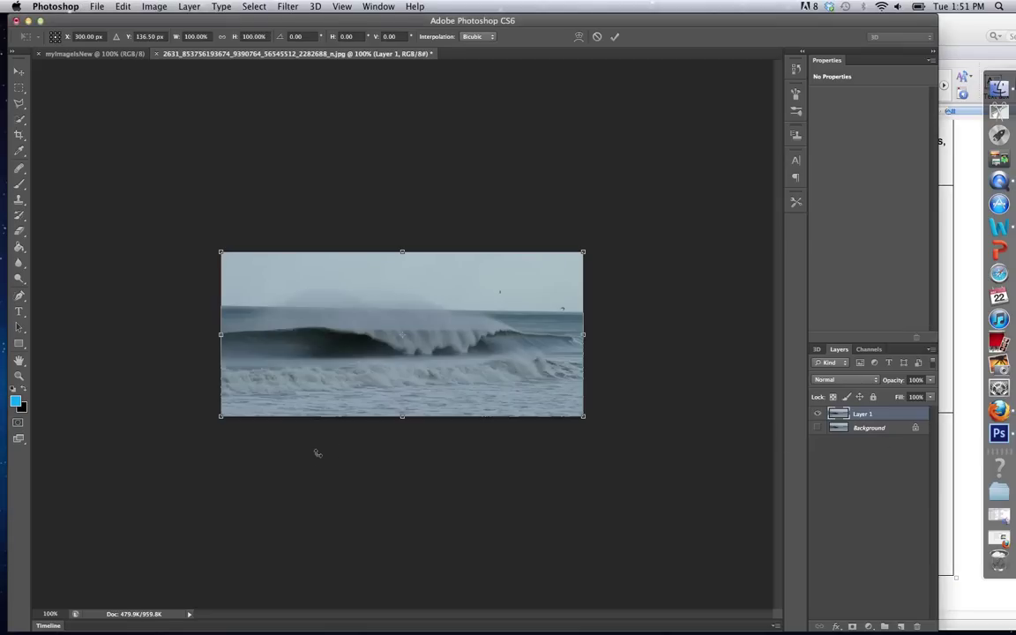
left_click_drag(402, 420, 399, 392)
left_click_drag(213, 340, 175, 276)
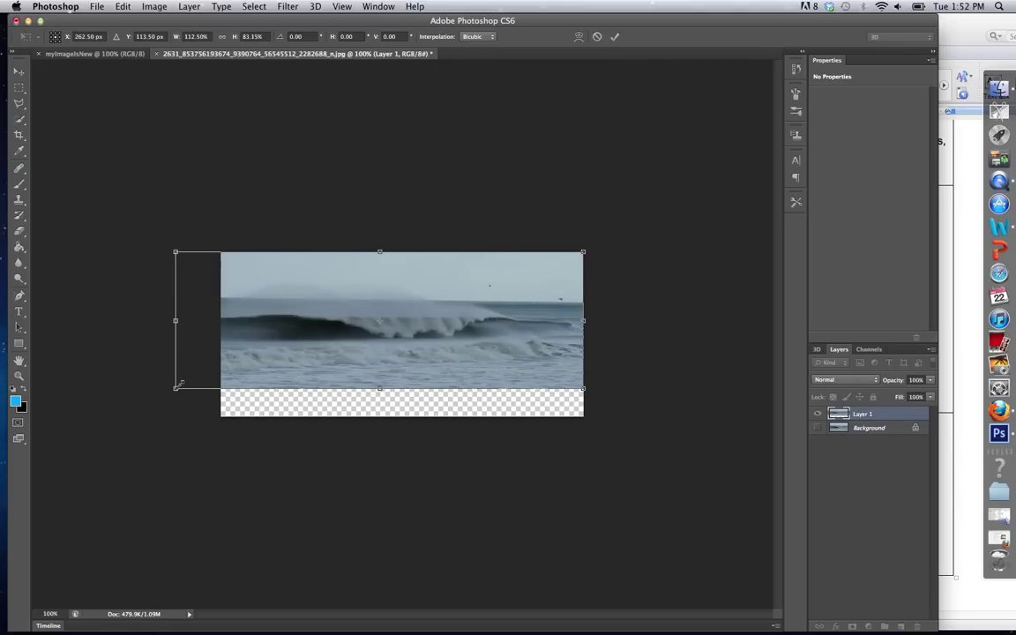
left_click_drag(176, 388, 75, 585)
left_click_drag(257, 368, 382, 257)
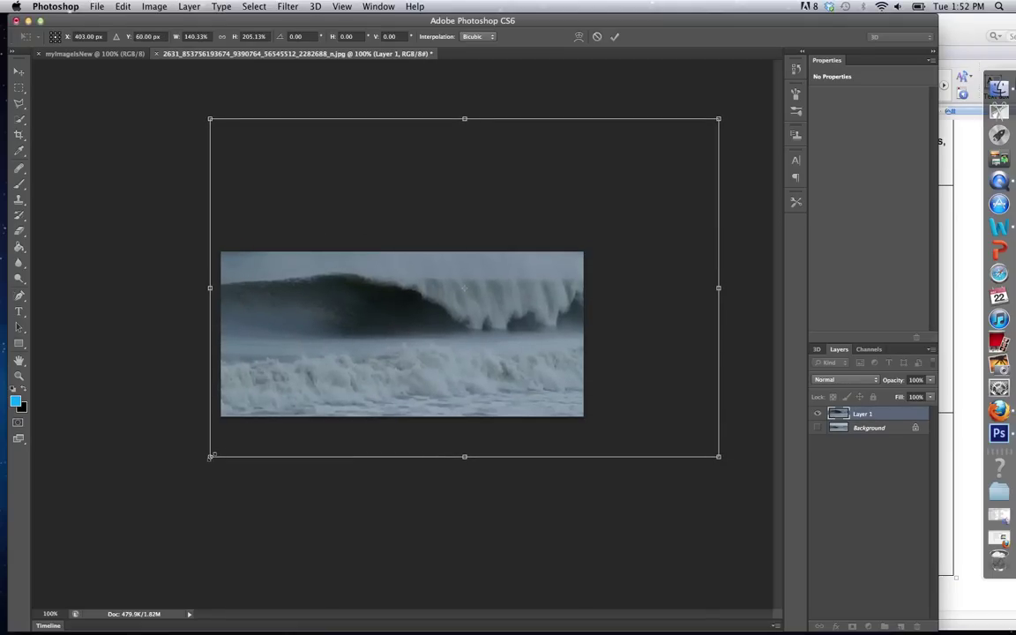
left_click_drag(207, 458, 50, 628)
left_click_drag(281, 413, 477, 273)
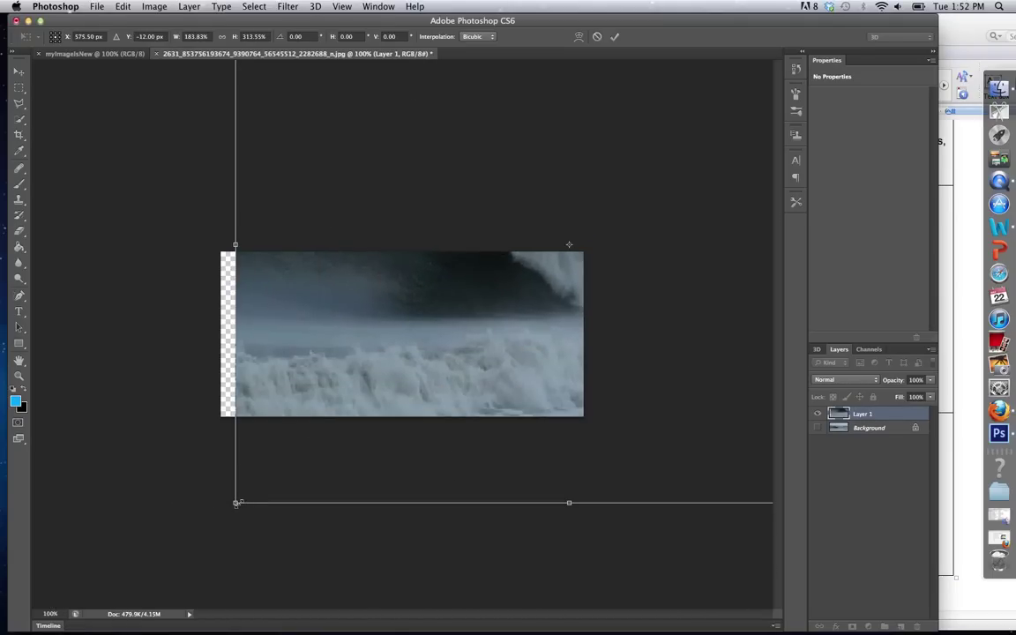
left_click_drag(236, 504, 82, 631)
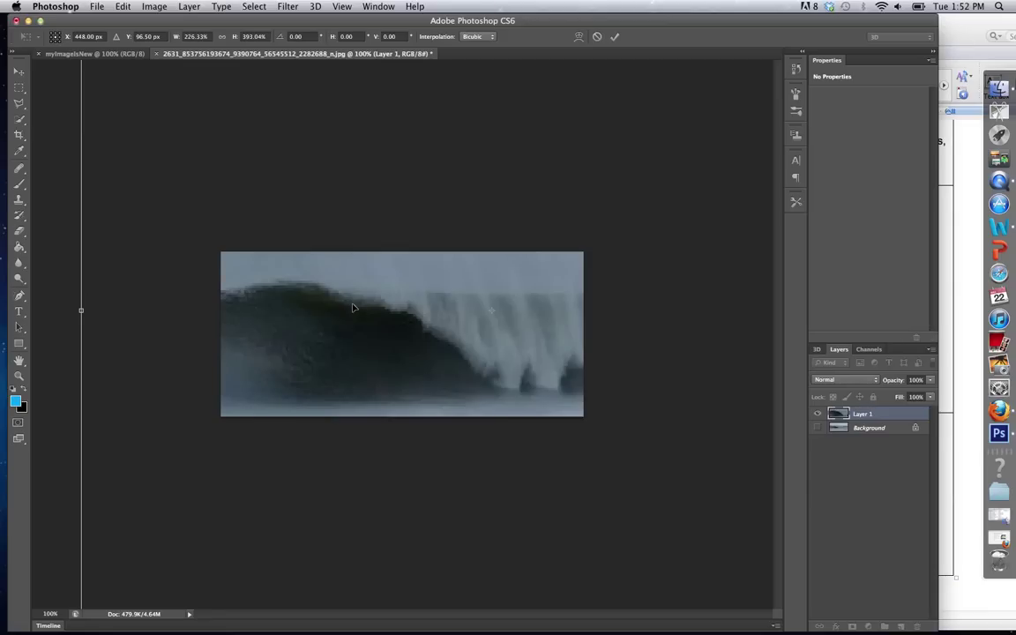
Step: Undo the last enlargement and discard the transform, restoring the original photo
key("super+z")
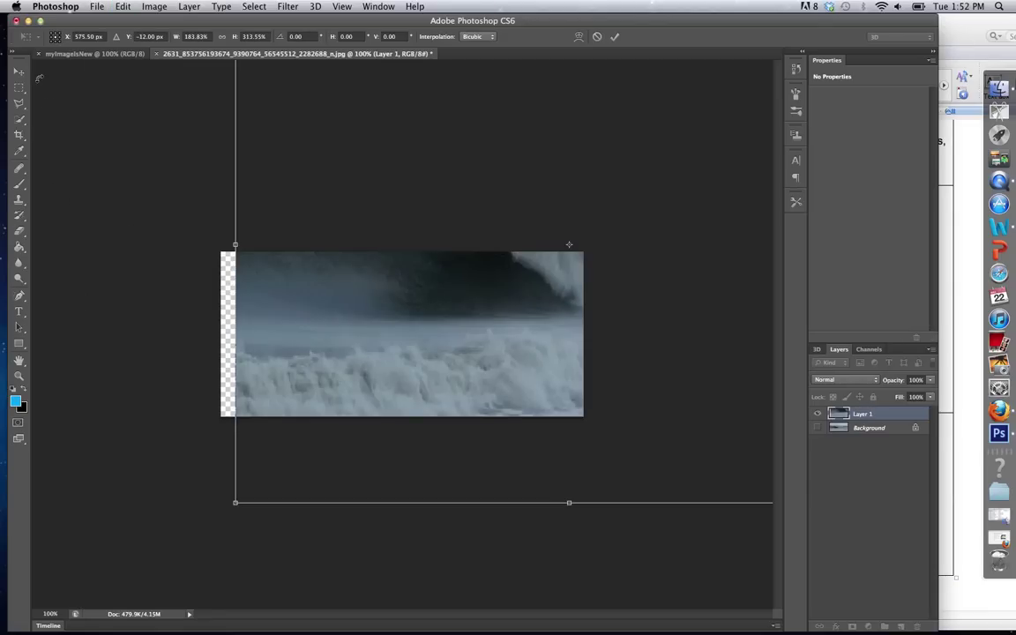
left_click(19, 85)
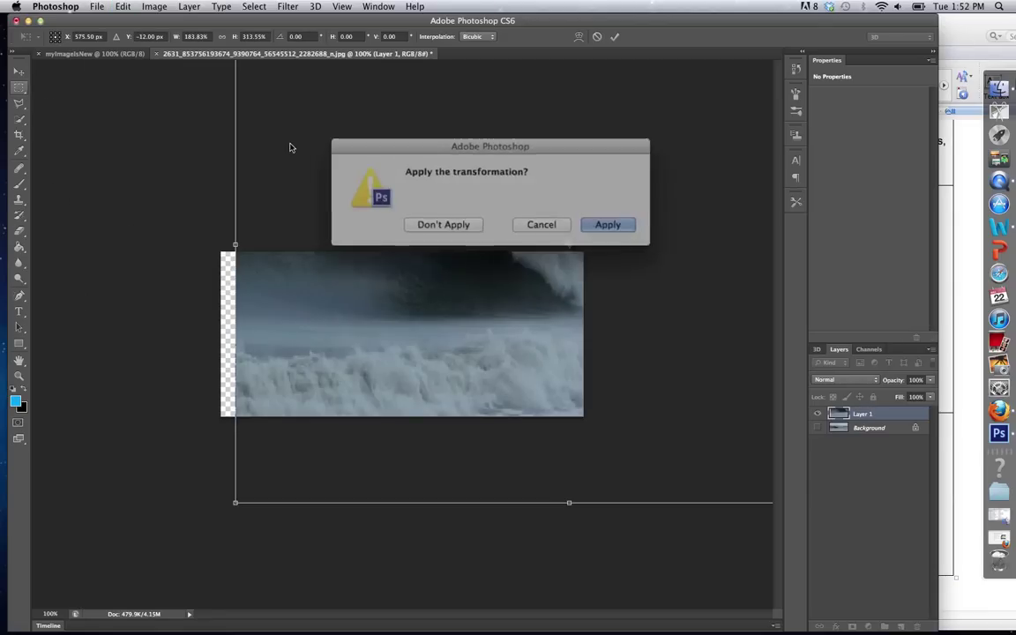
left_click(448, 223)
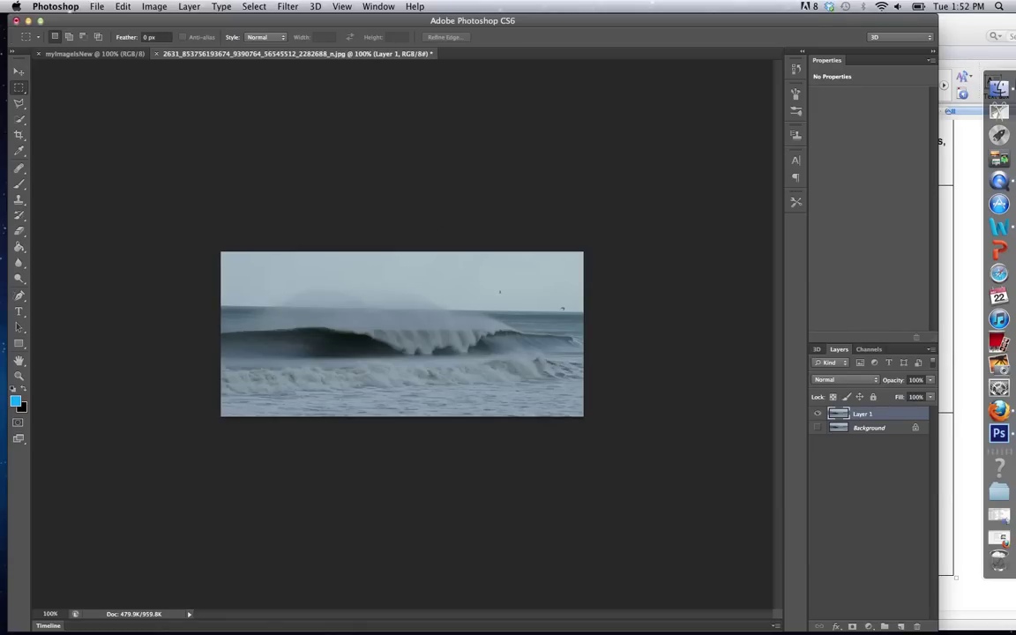
Step: Try skewing the image's left edge upward with free transform, then discard it
left_click(122, 6)
mouse_move(145, 273)
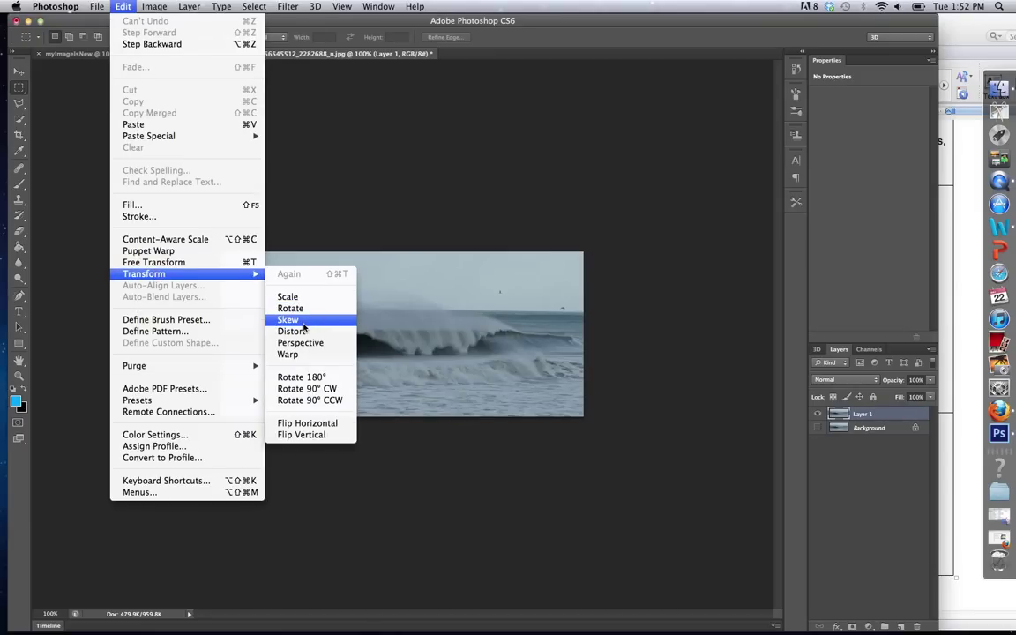
key("Escape")
key("super+t")
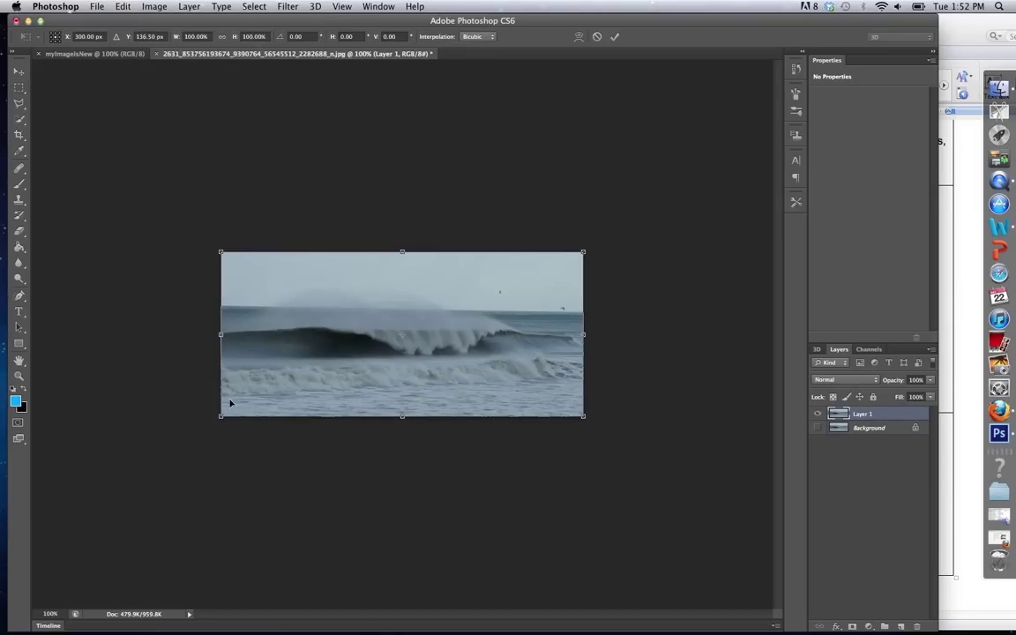
mouse_move(220, 416)
left_mouse_down()
mouse_move(237, 309)
mouse_move(284, 384)
mouse_move(265, 363)
mouse_move(499, 377)
mouse_move(386, 392)
mouse_move(281, 424)
mouse_move(222, 411)
left_mouse_up()
left_click(18, 87)
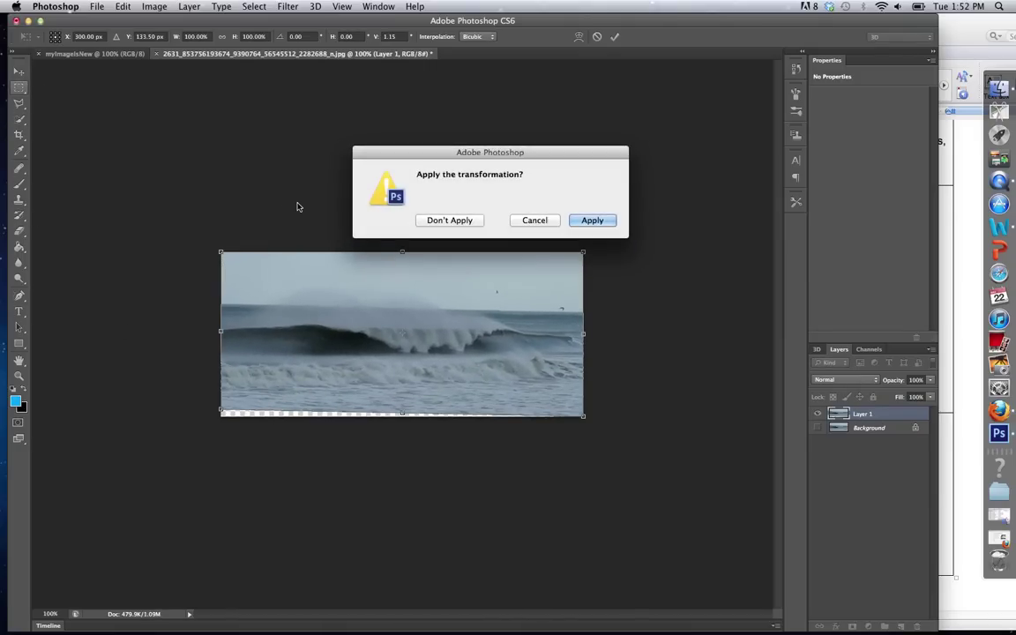
left_click(444, 219)
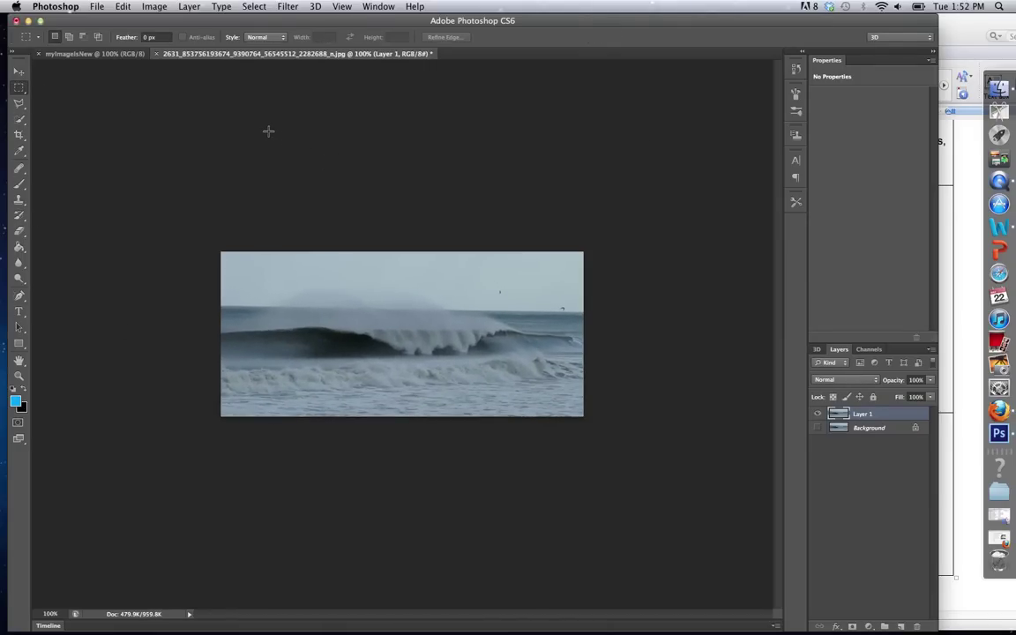
Step: Try a perspective transform pulling the bottom corners, then discard the change
left_click(122, 7)
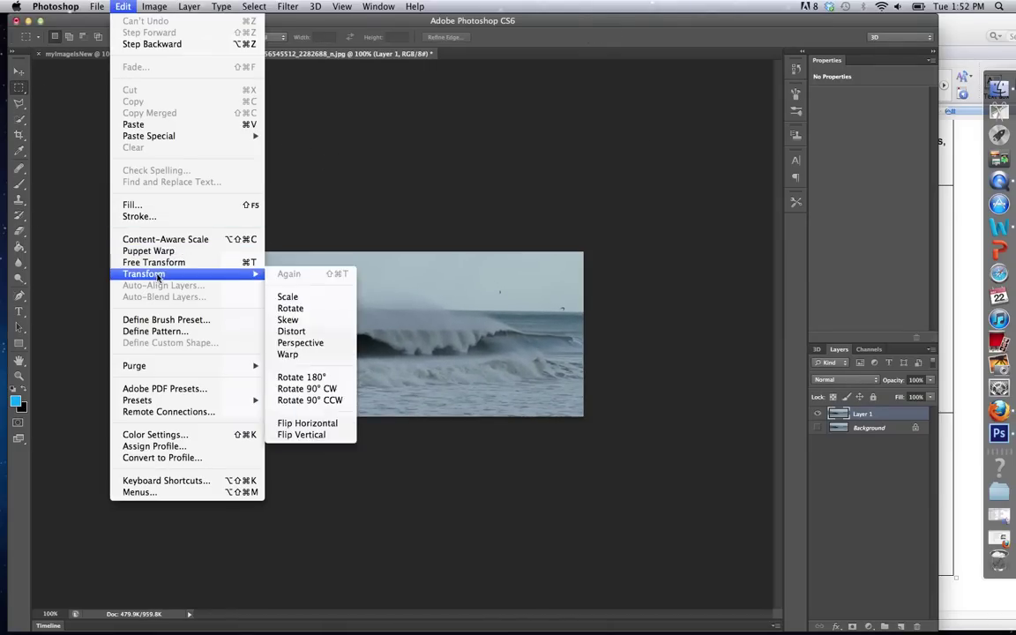
left_click(300, 342)
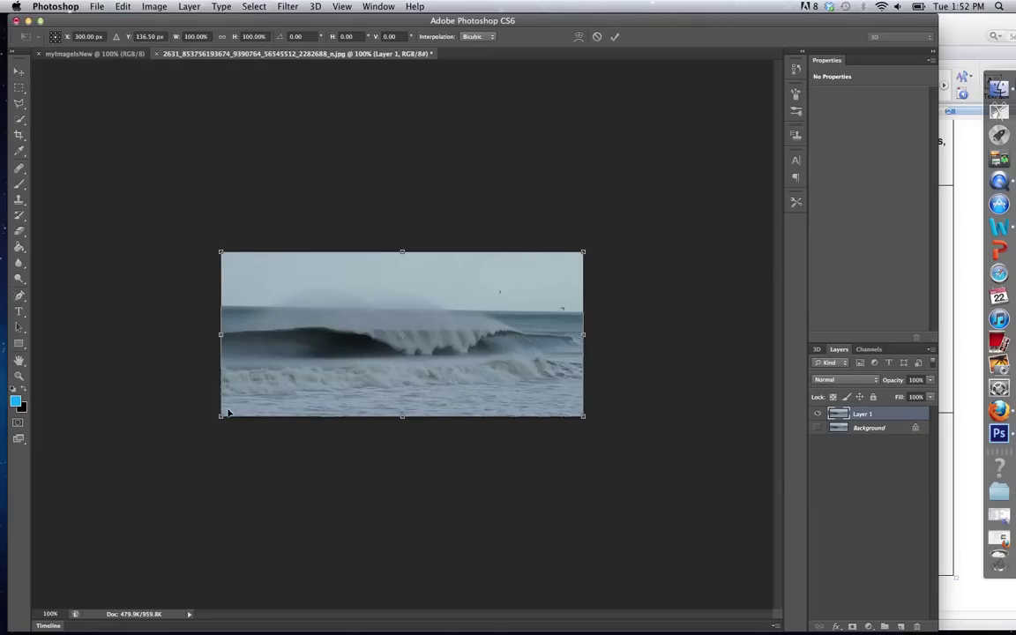
left_click_drag(222, 418, 221, 460)
left_click(18, 86)
left_click(436, 220)
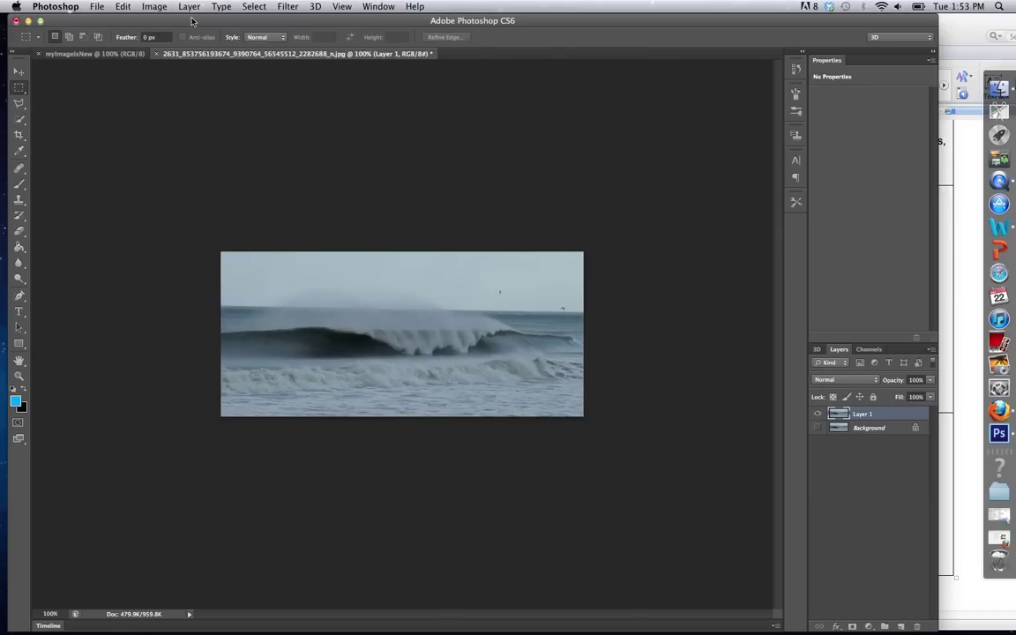
Step: In Image Size, keep Pixels and try widths 870, then 76888 with proportions constrained
left_click(162, 7)
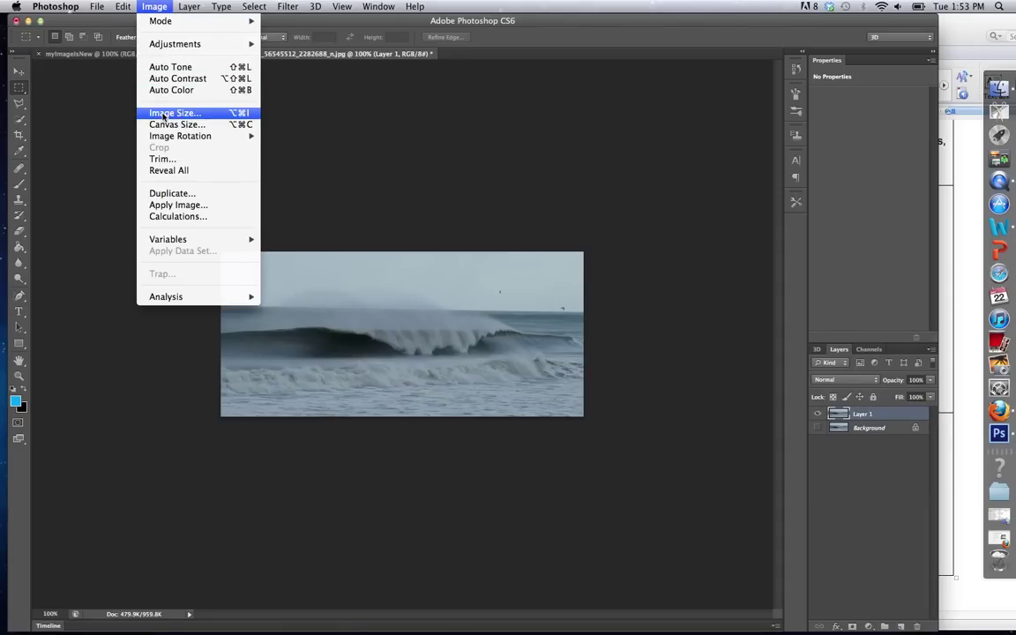
left_click(164, 115)
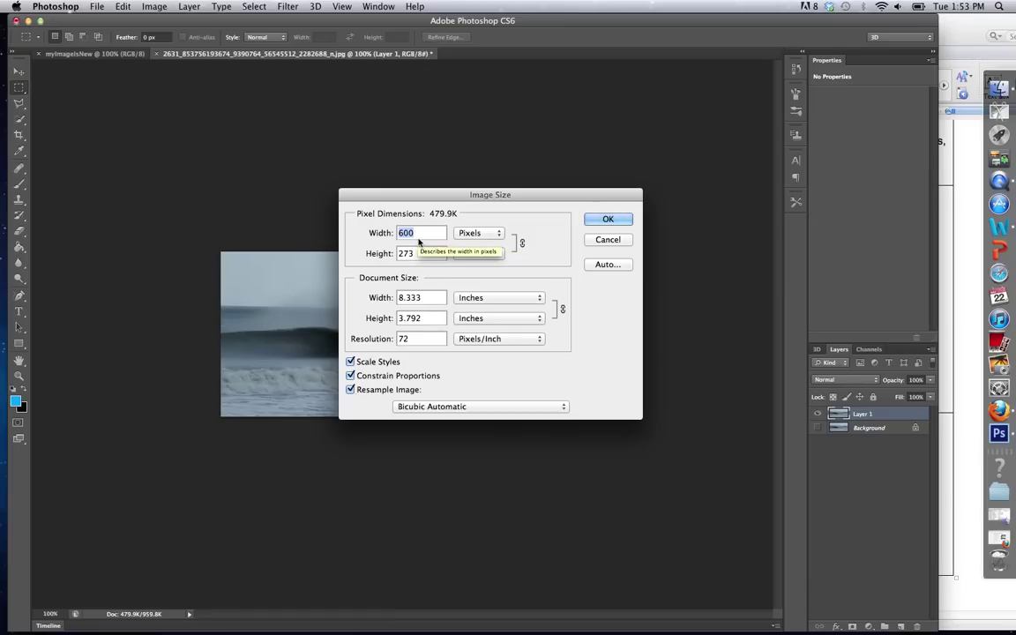
type("800")
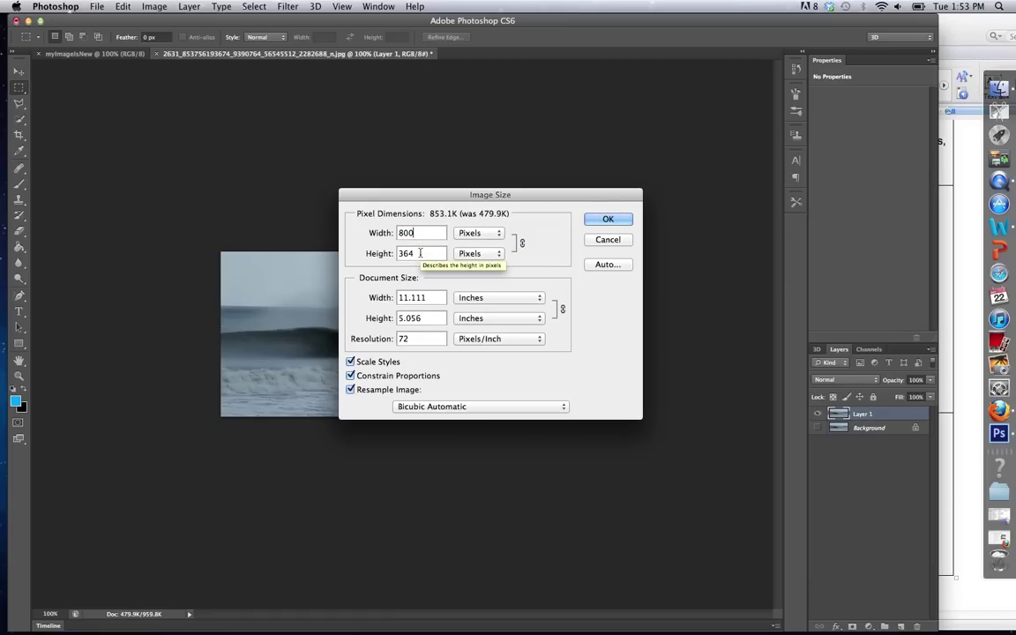
left_click(467, 234)
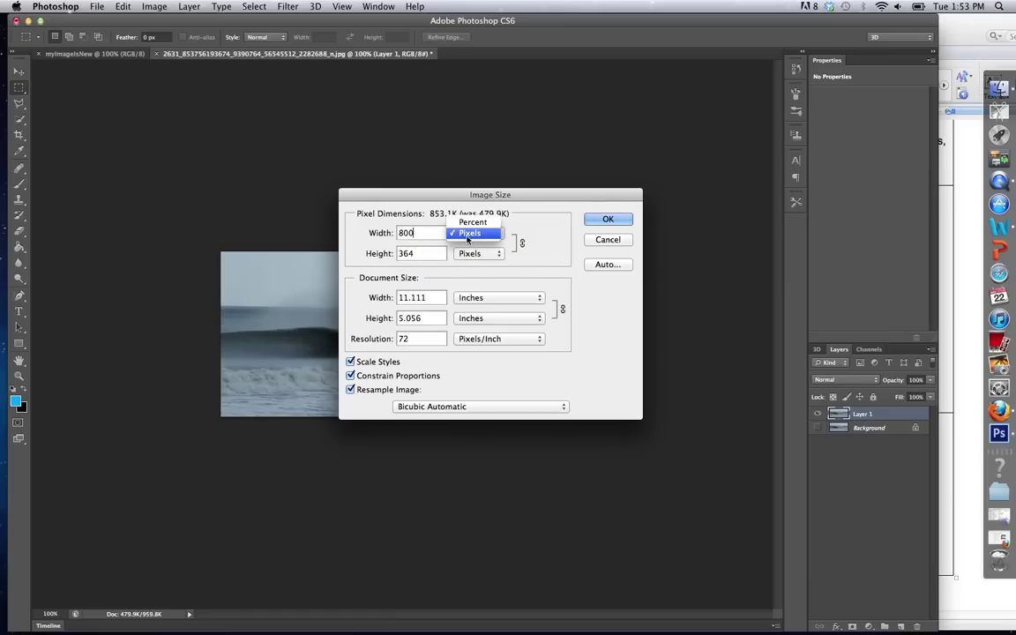
left_click(466, 235)
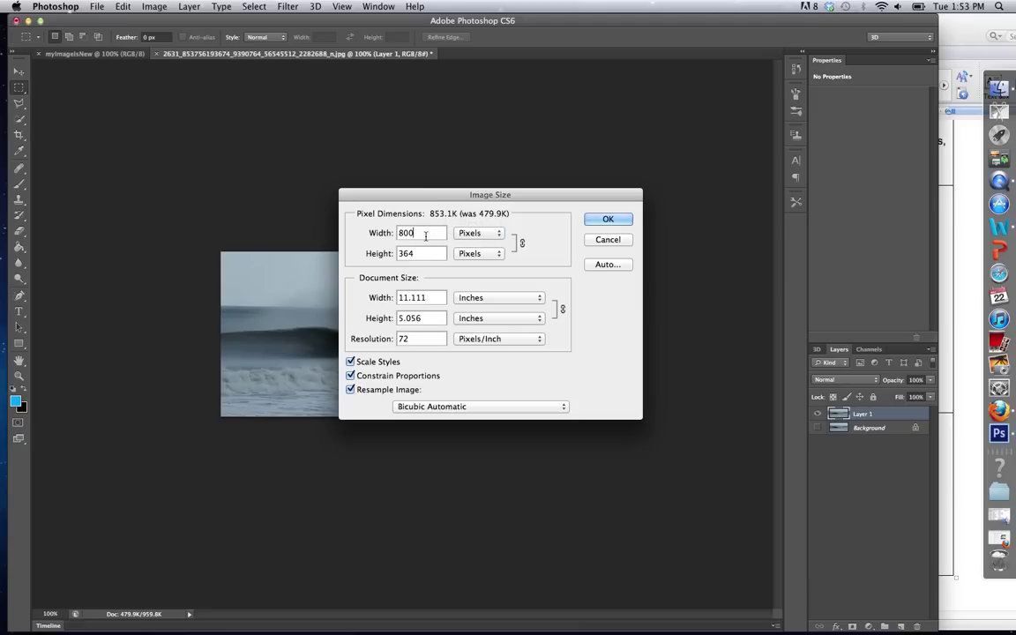
left_click(426, 236)
key("BackSpace")
key("BackSpace")
key("BackSpace")
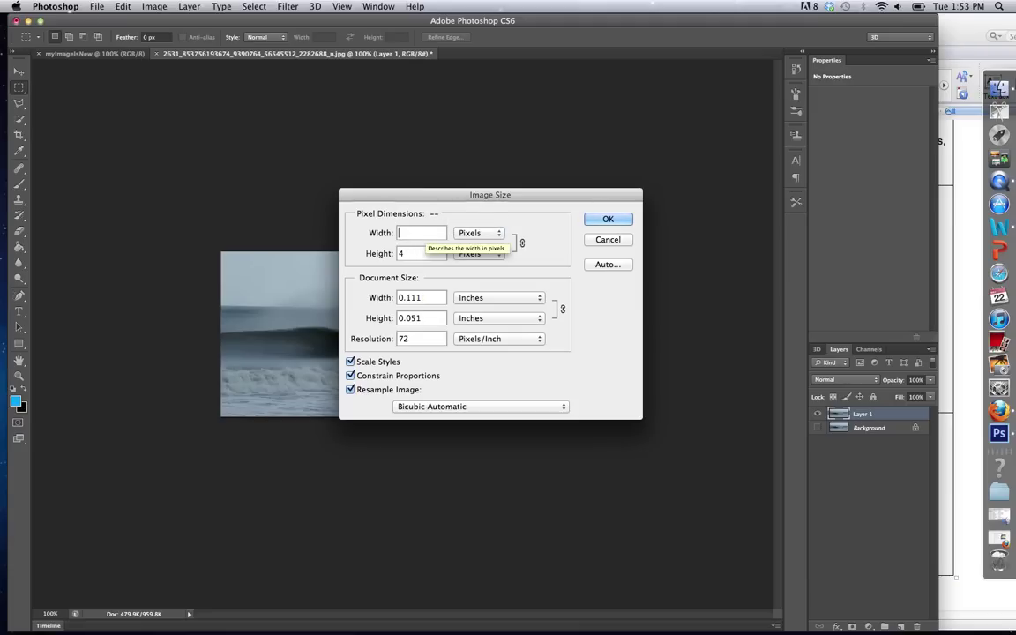
type("87")
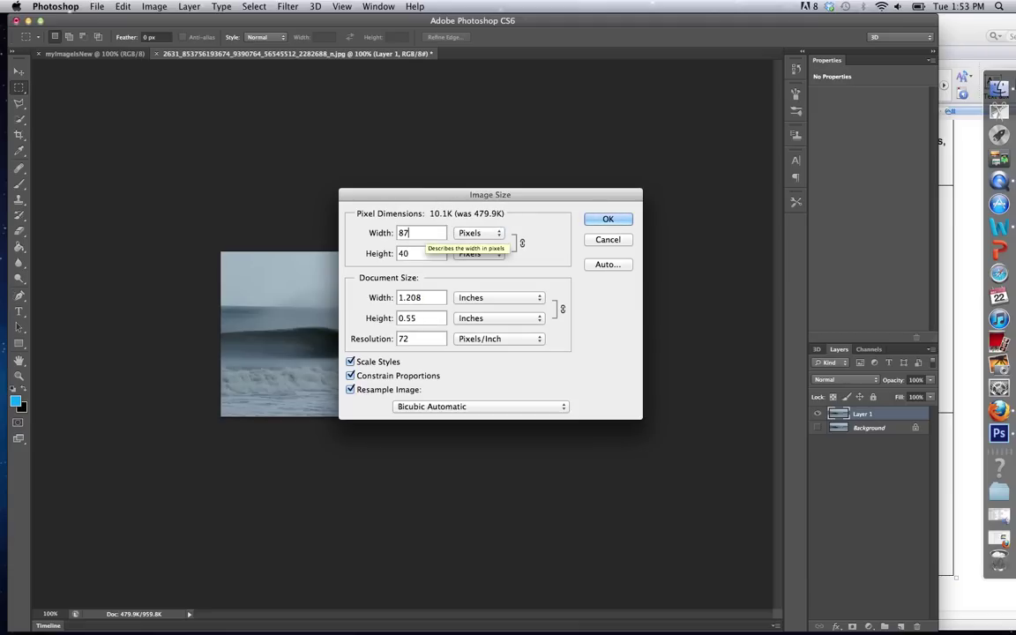
type("0")
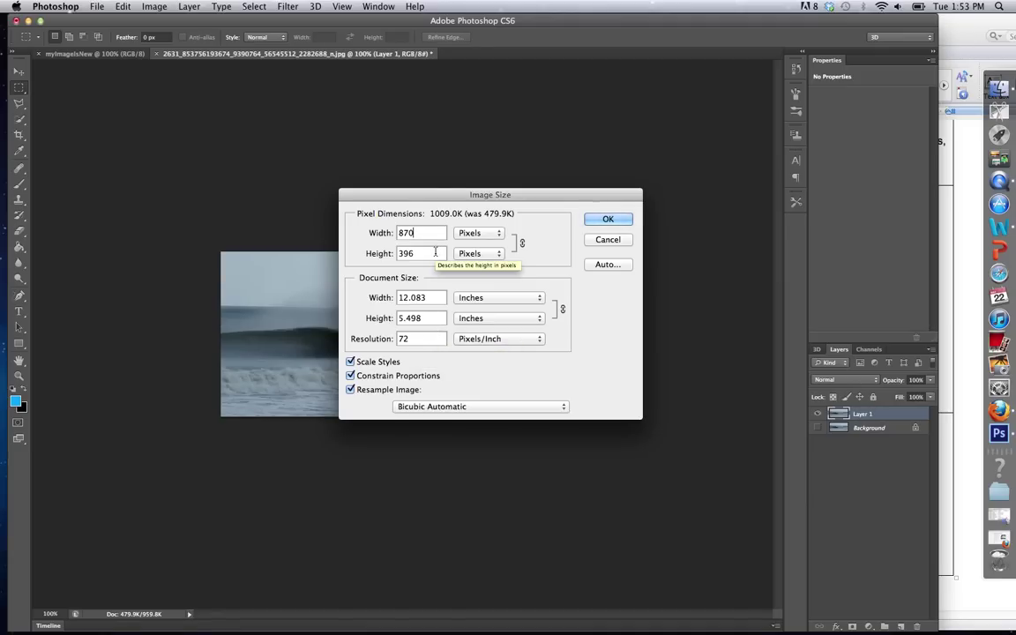
key("BackSpace")
key("BackSpace")
key("BackSpace")
type("76888")
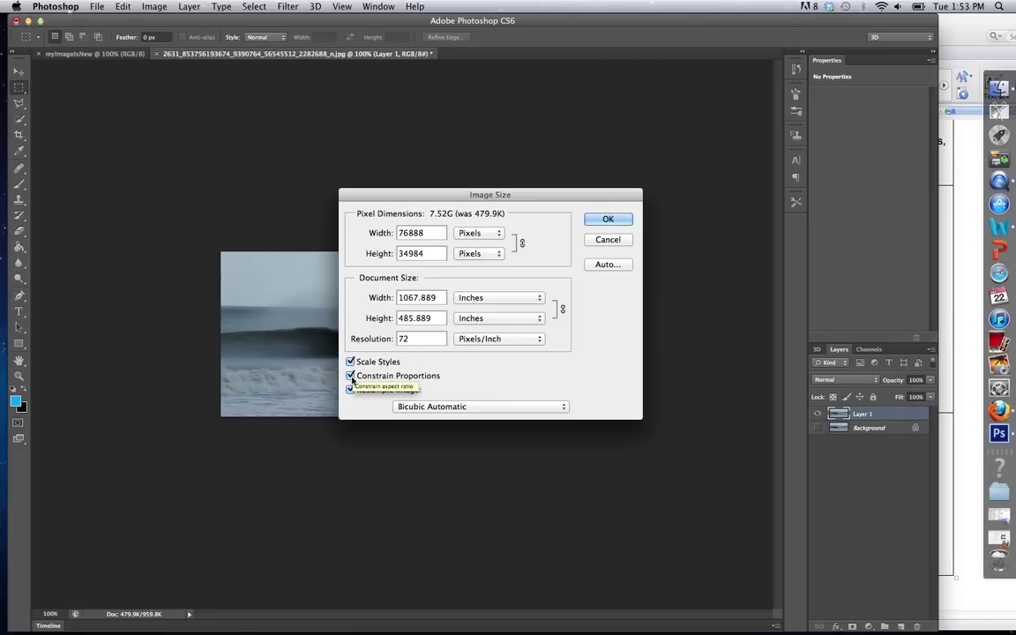
Step: Unlink Constrain Proportions, try a width of 687, then relink width and height
left_click(350, 376)
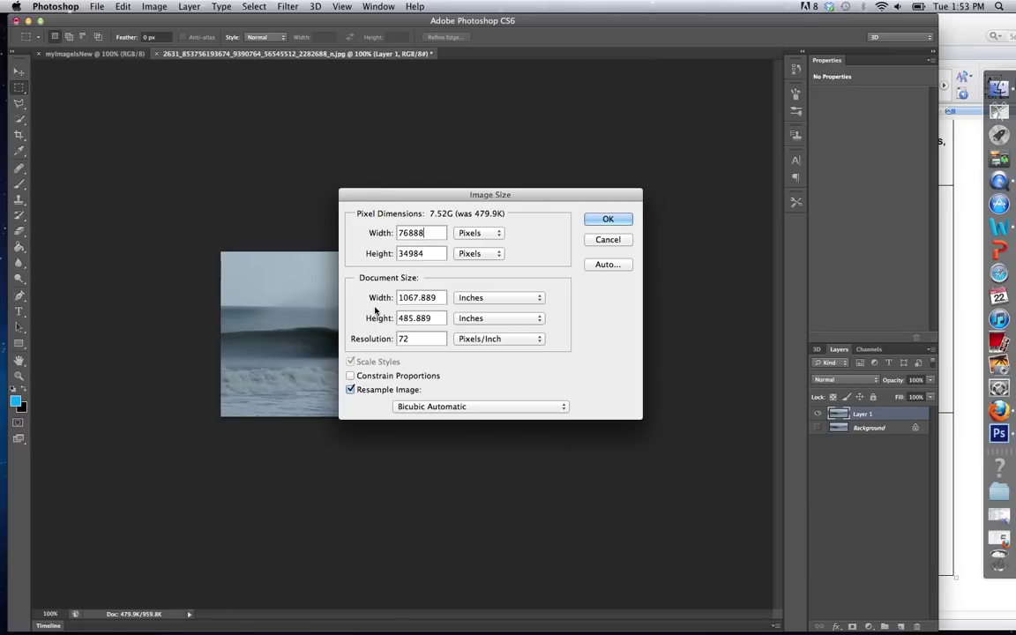
key("BackSpace")
key("BackSpace")
key("BackSpace")
key("BackSpace")
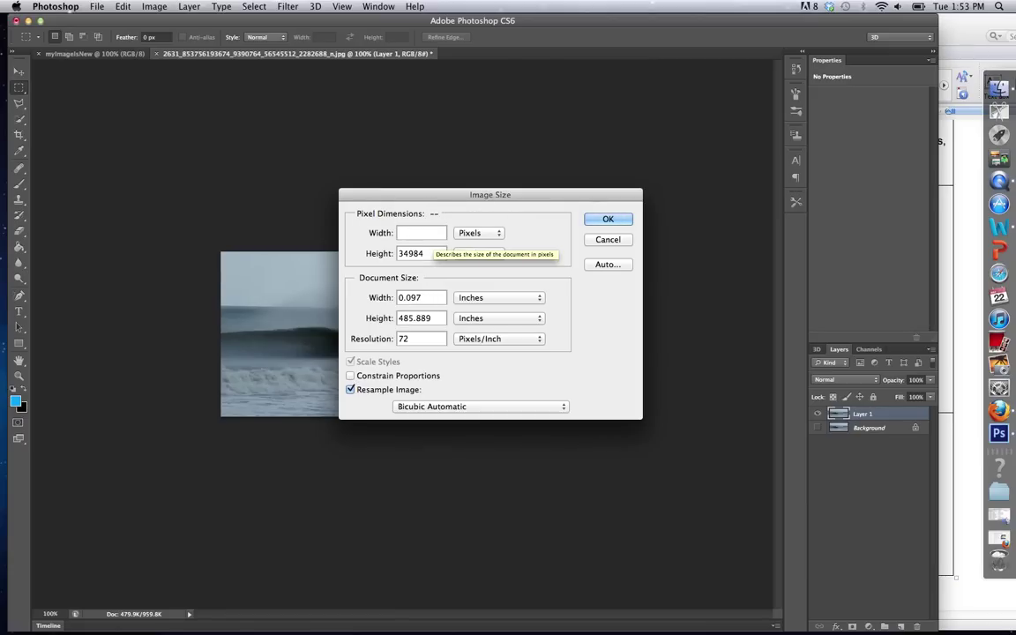
type("687")
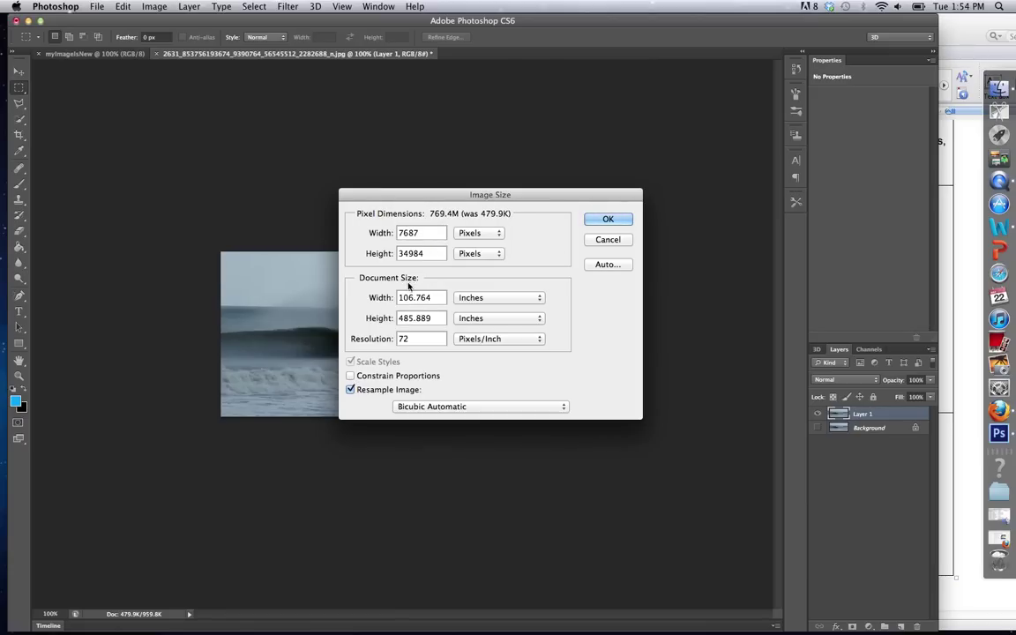
left_click(351, 376)
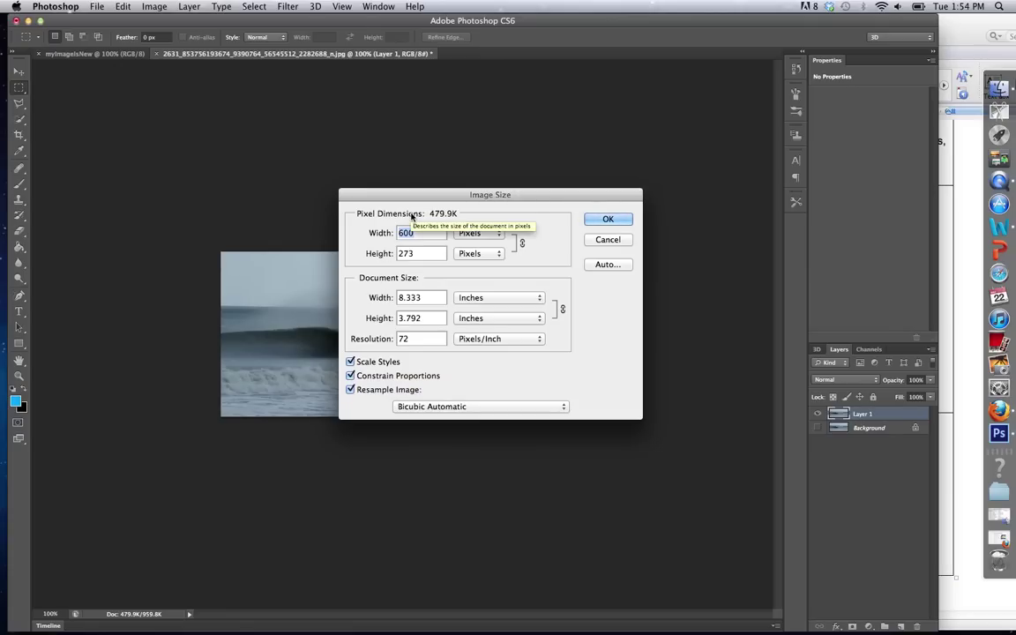
Step: Reset the values, try width 878789789 unlinked, then cancel Image Size
key("alt")
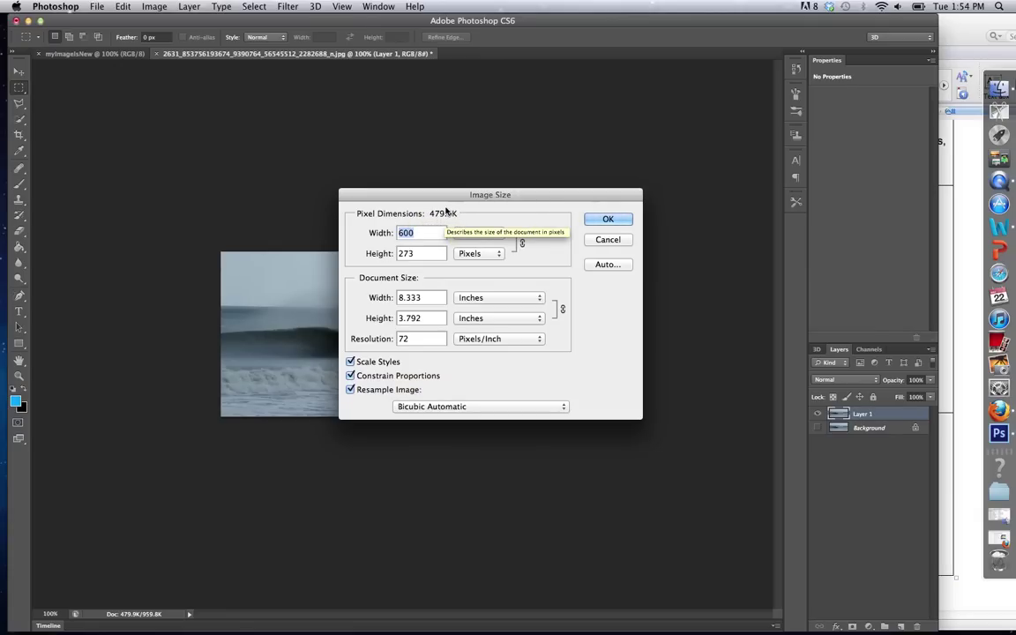
key("alt")
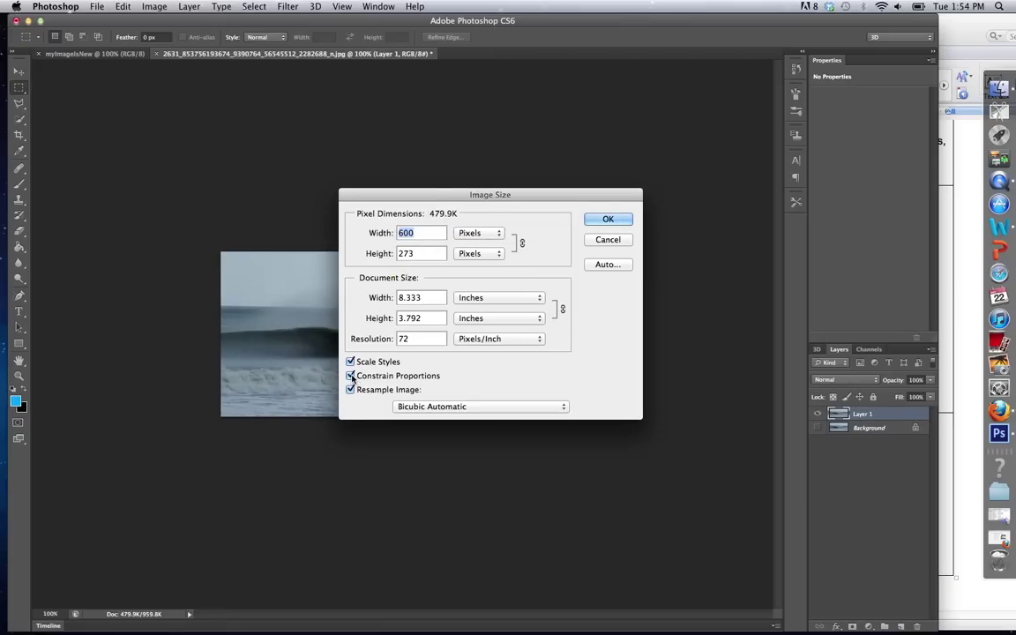
key("BackSpace")
type("878789789")
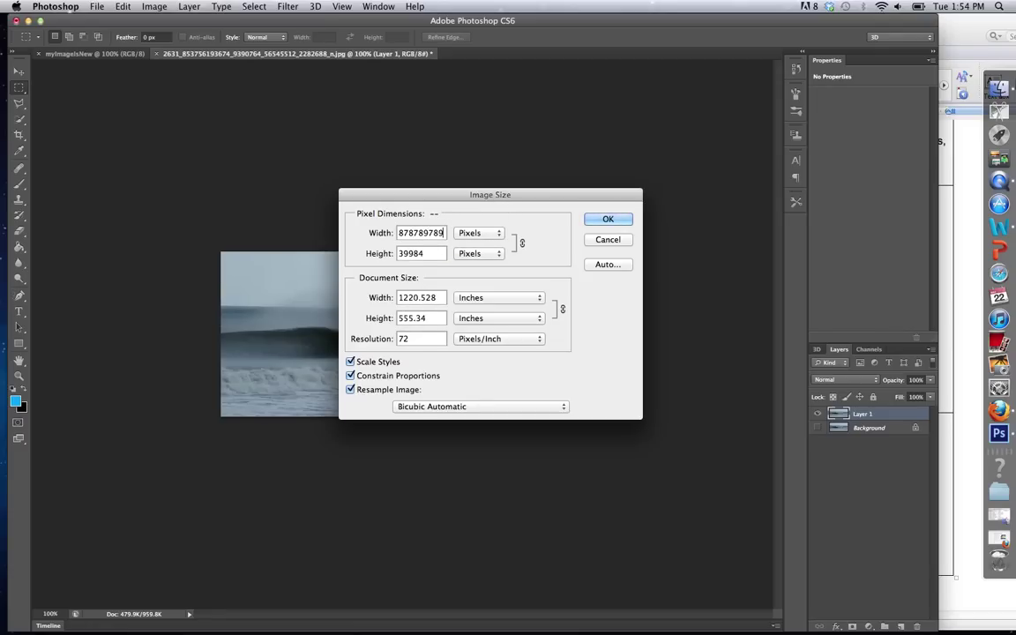
left_click(350, 376)
left_click(605, 238)
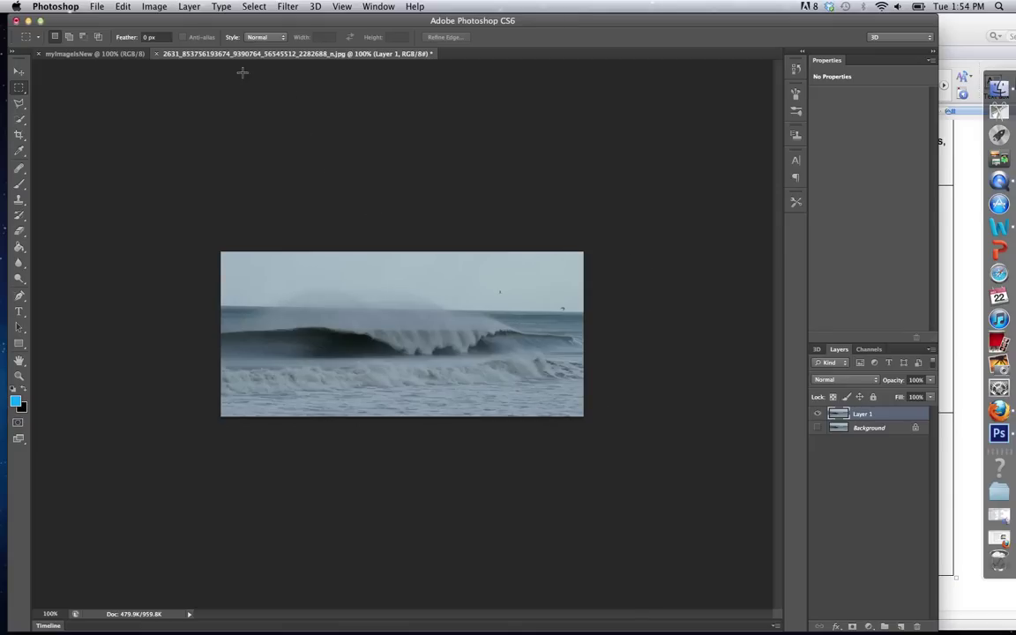
Step: Change the canvas width from 8.333 to 9.333 inches with centre anchor and apply it
left_click(154, 6)
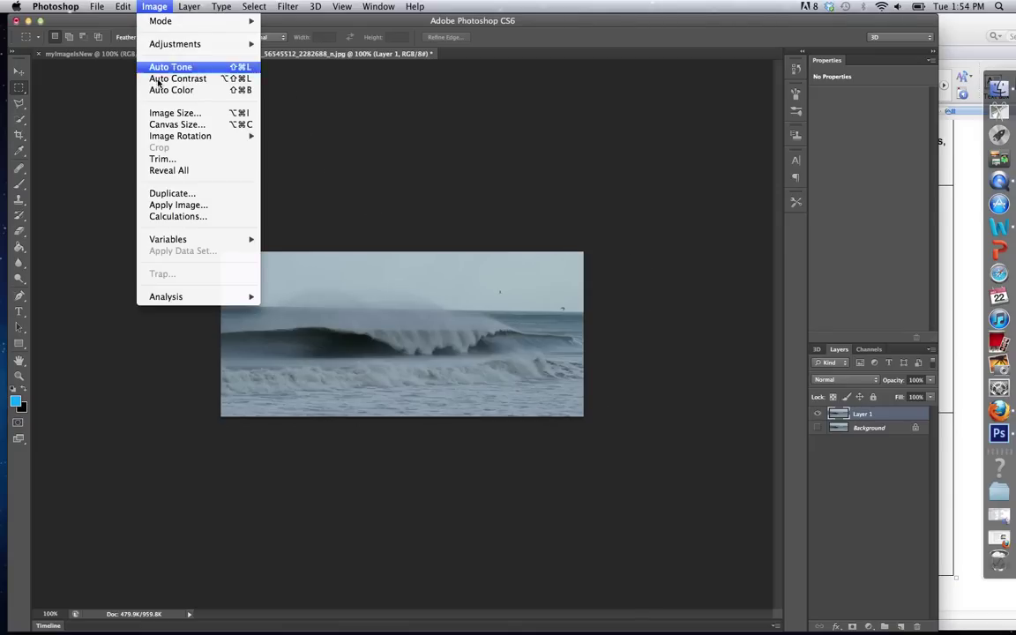
left_click(159, 125)
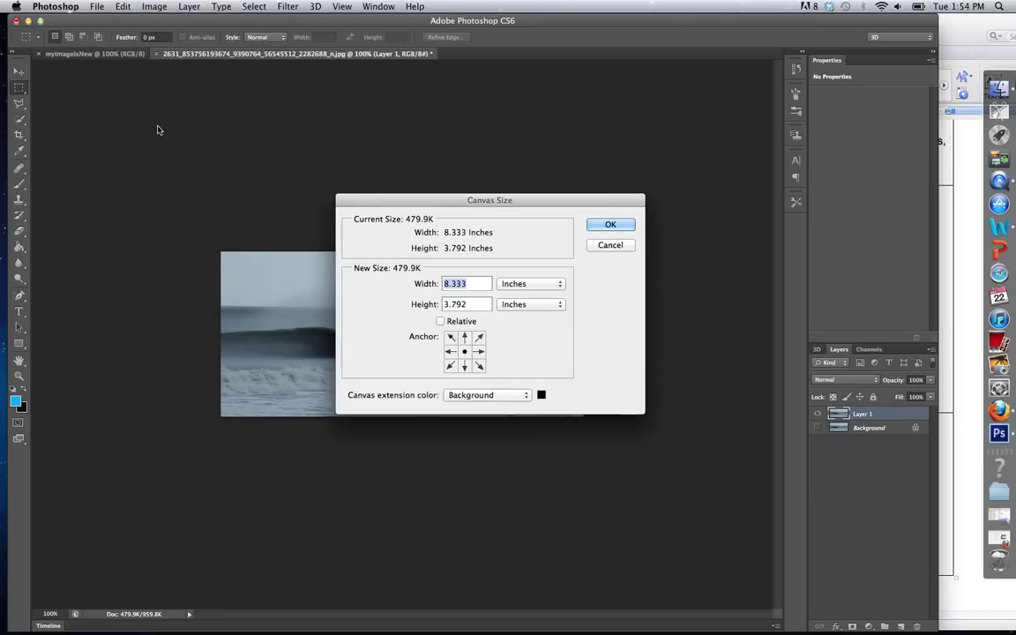
left_click_drag(438, 202, 447, 180)
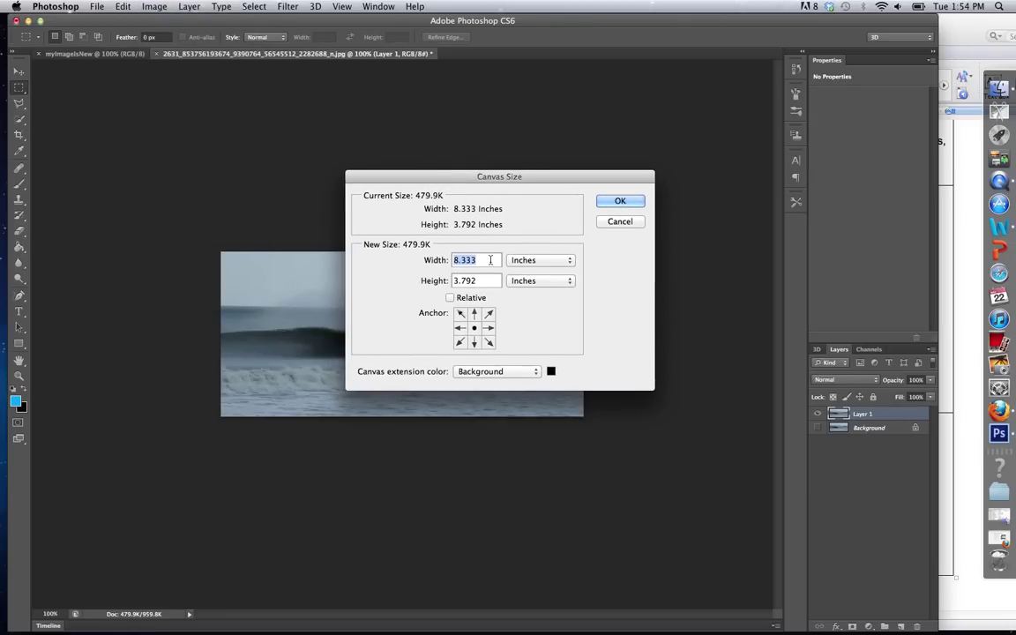
left_click(456, 260)
key("BackSpace")
type("9")
left_click(615, 202)
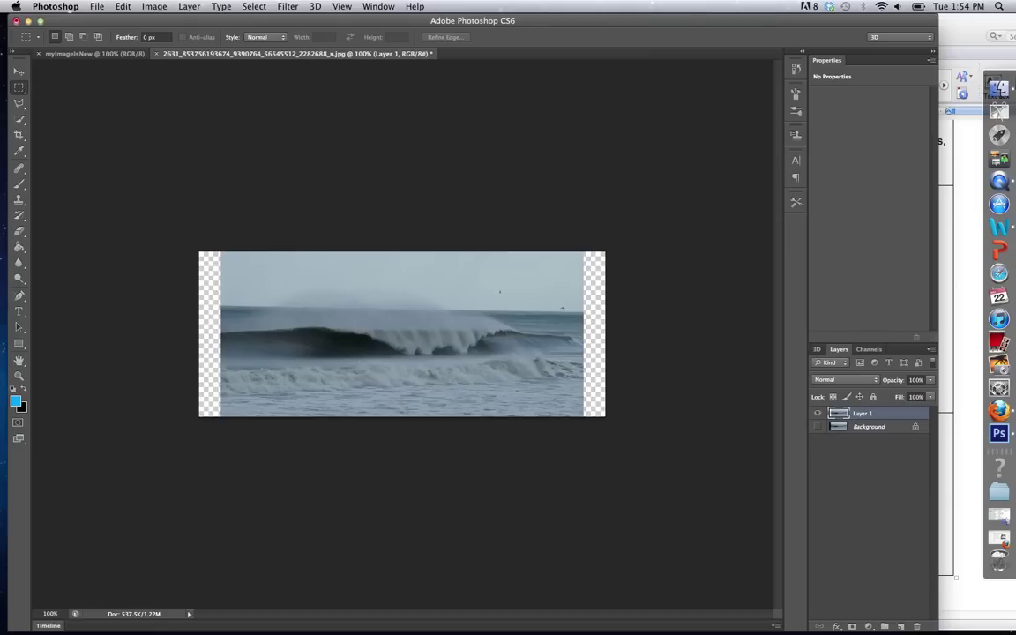
Step: In Canvas Size, anchor at top centre and change the height to 4.792 inches
left_click(155, 6)
left_click(154, 123)
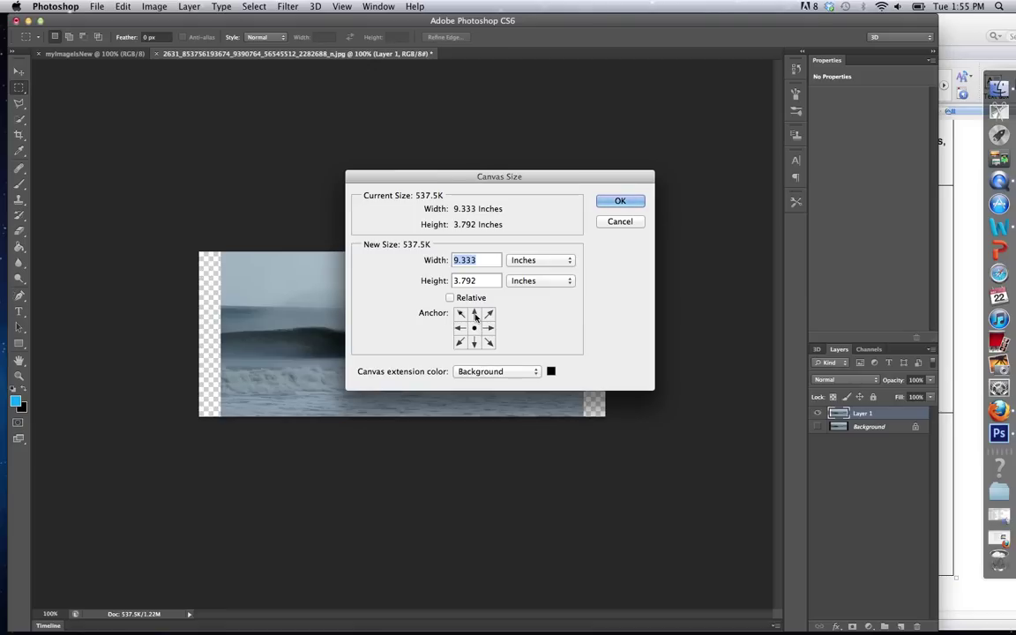
key("alt")
left_click(474, 314)
left_click(476, 328)
left_click(475, 314)
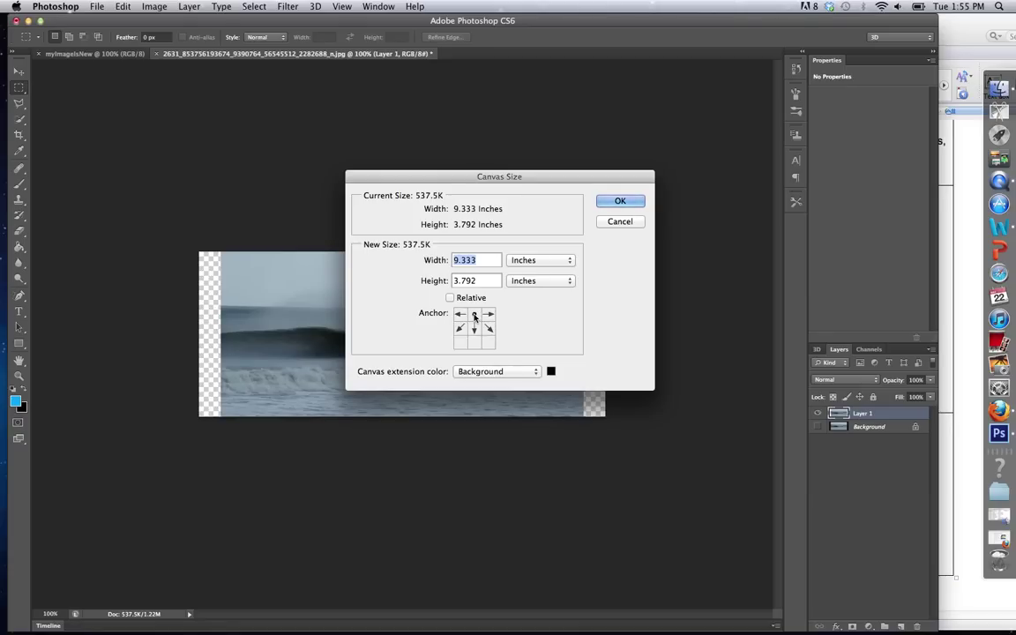
left_click(456, 279)
key("BackSpace")
type("4")
left_click(616, 202)
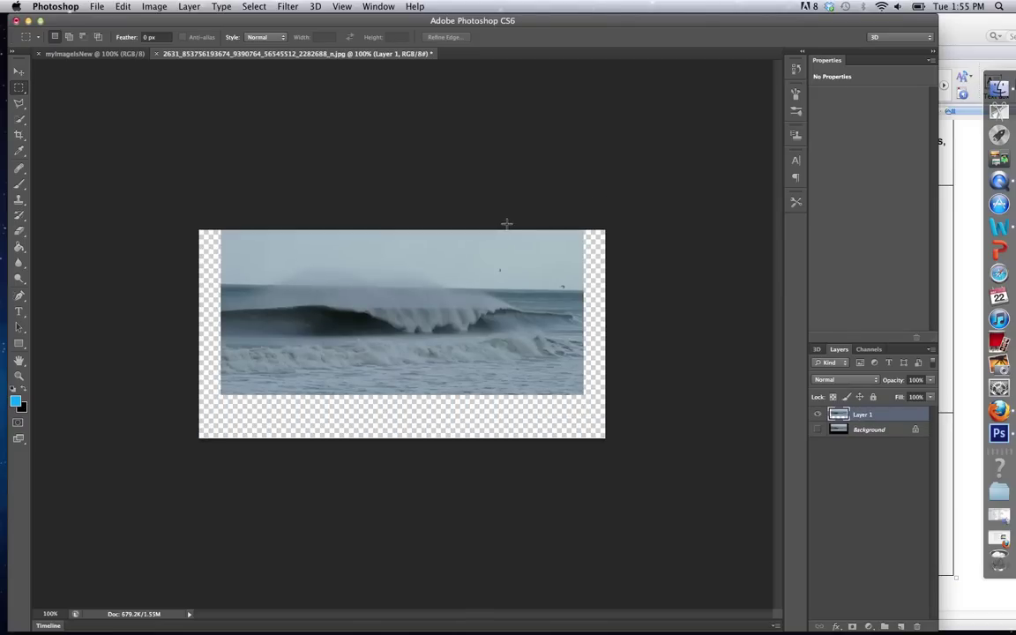